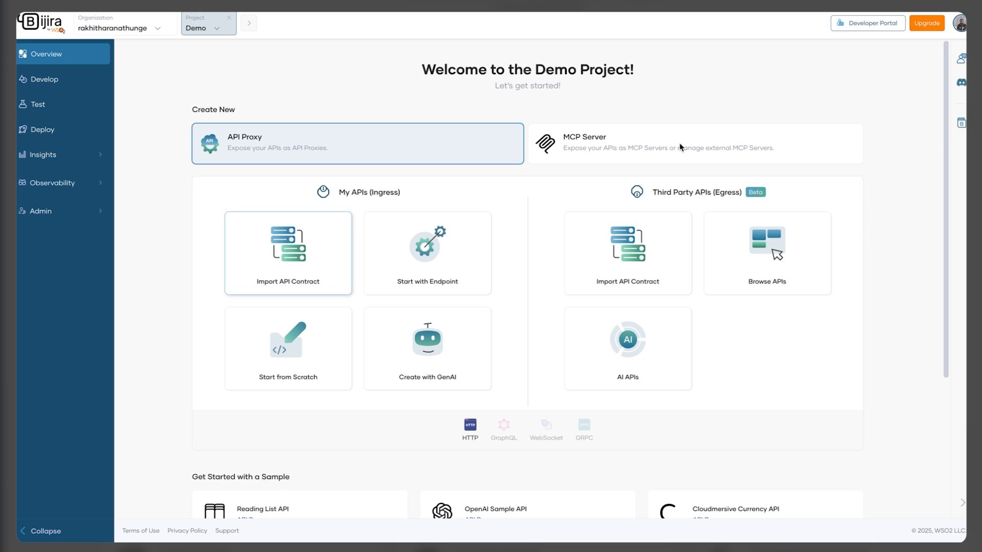
Choose to create an MCP Server, building it from an API contract
left_click(617, 139)
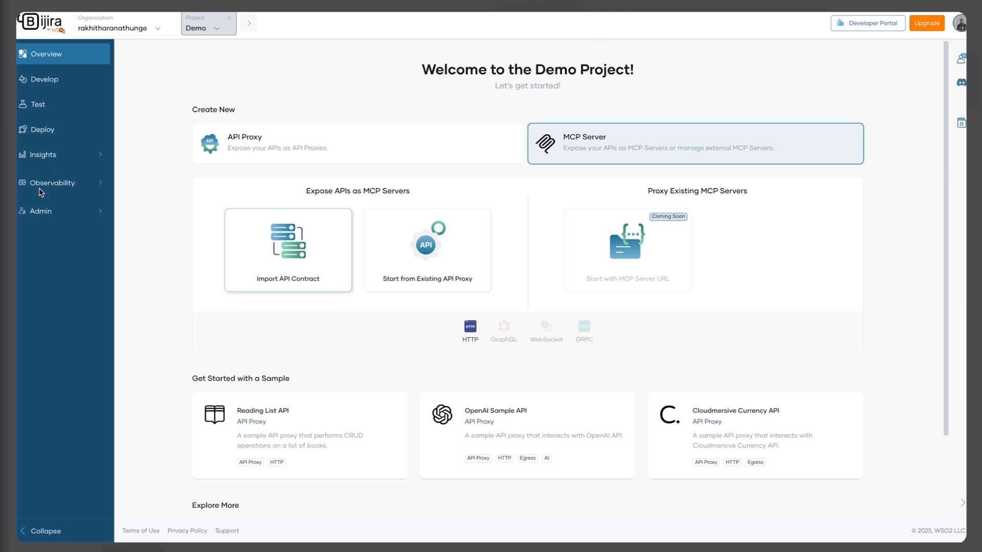
left_click(309, 265)
Import the sample reading-list contract URL and rename the server to BooksMCP
left_click(214, 193)
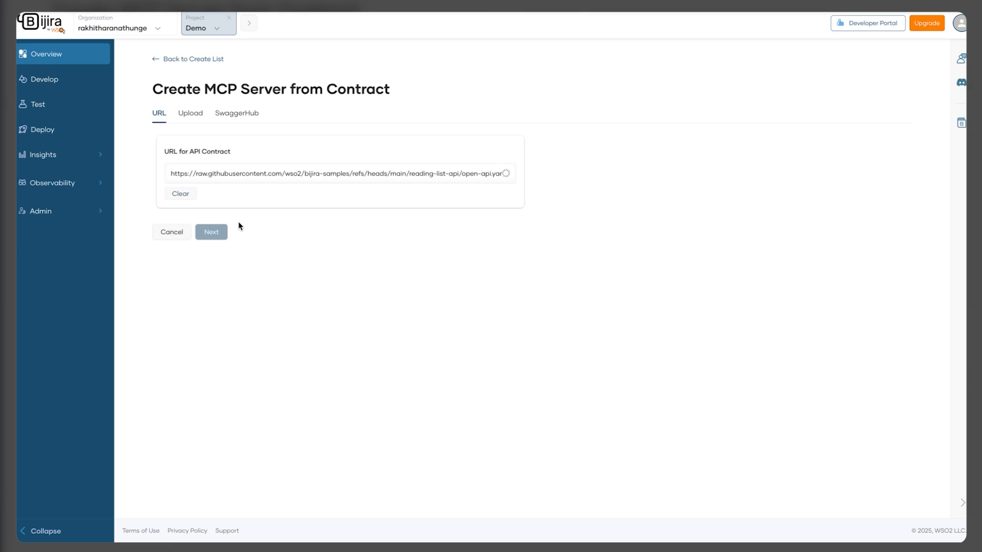
left_click(213, 401)
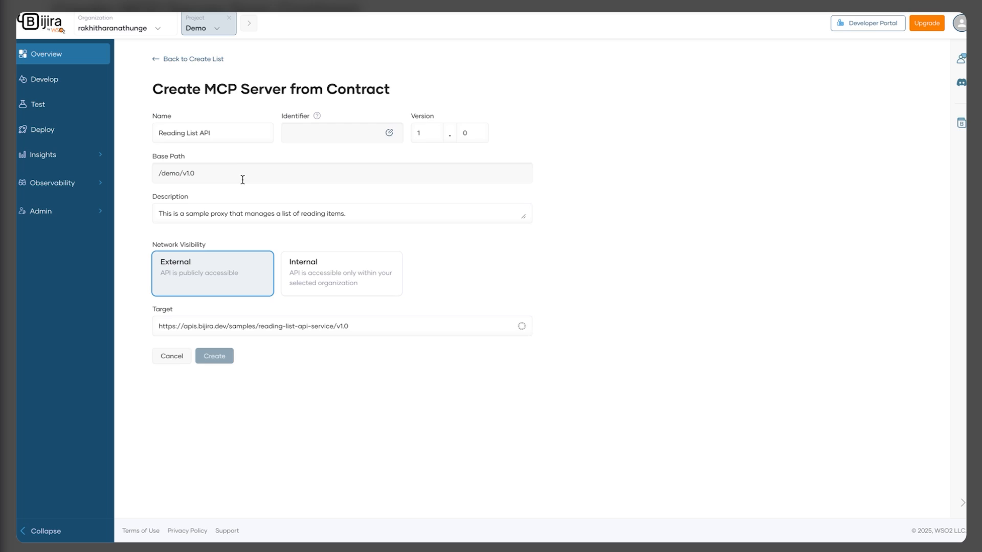
double_click(228, 130)
key("ctrl+a")
type("Books")
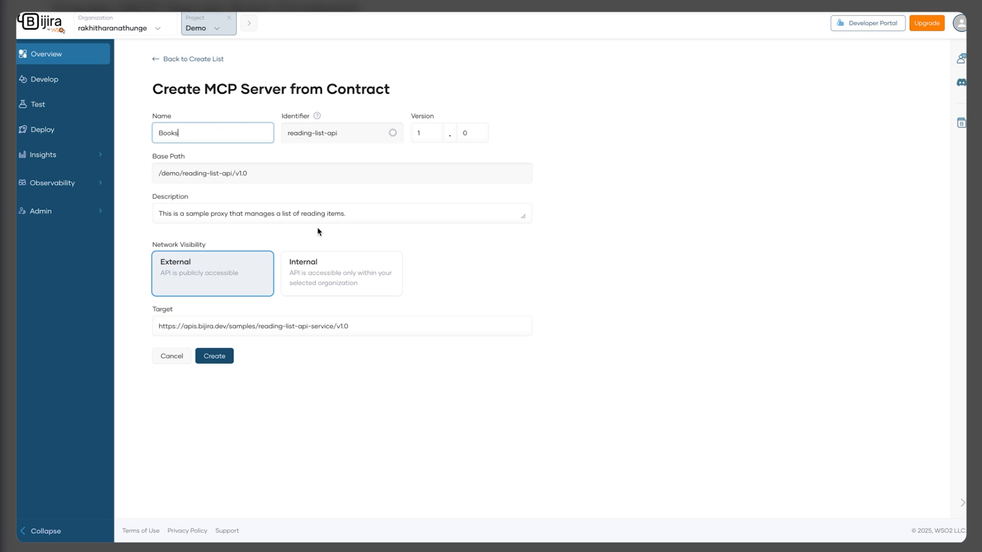
type("MCP")
Replace the target URL with the copied service URL and create the server
double_click(362, 326)
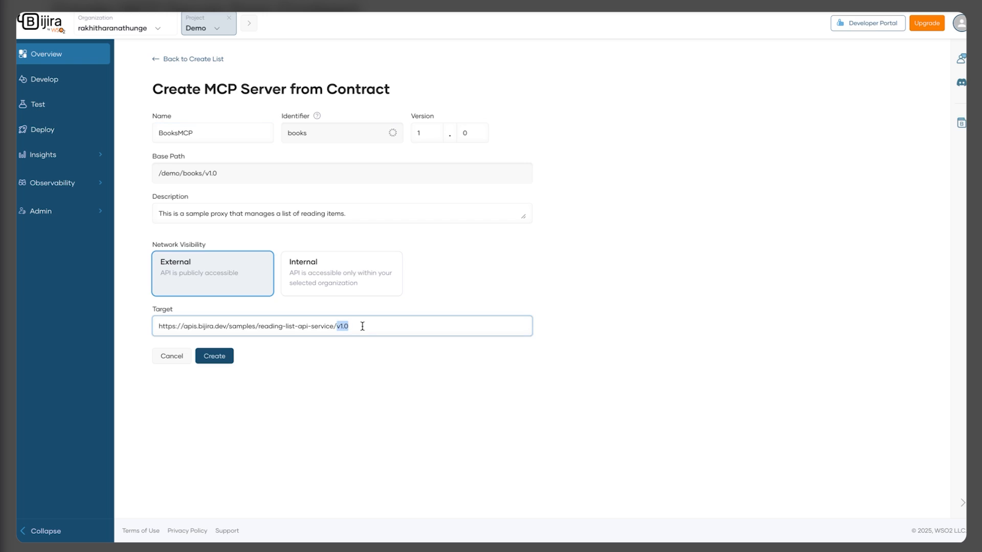
key("ctrl+a")
key("ctrl+v")
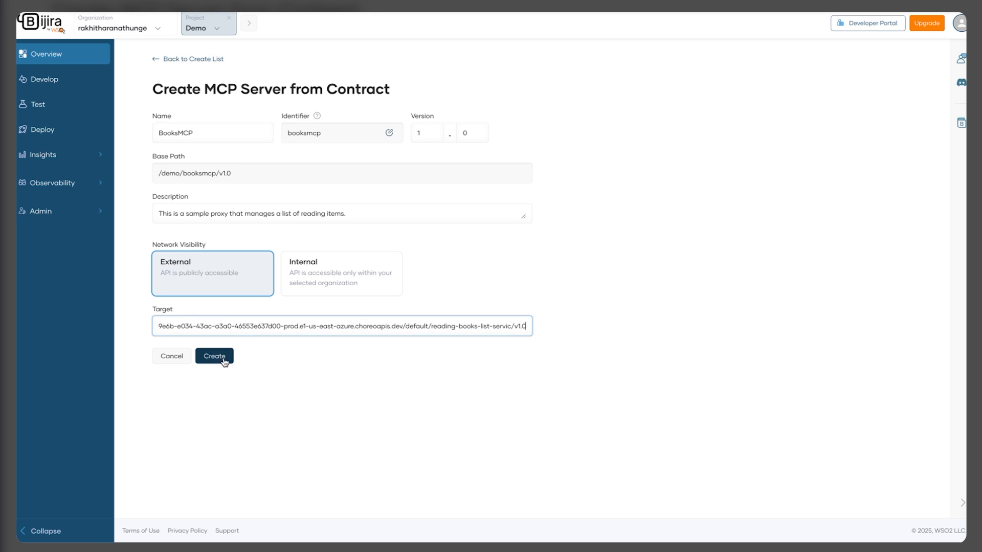
left_click(223, 358)
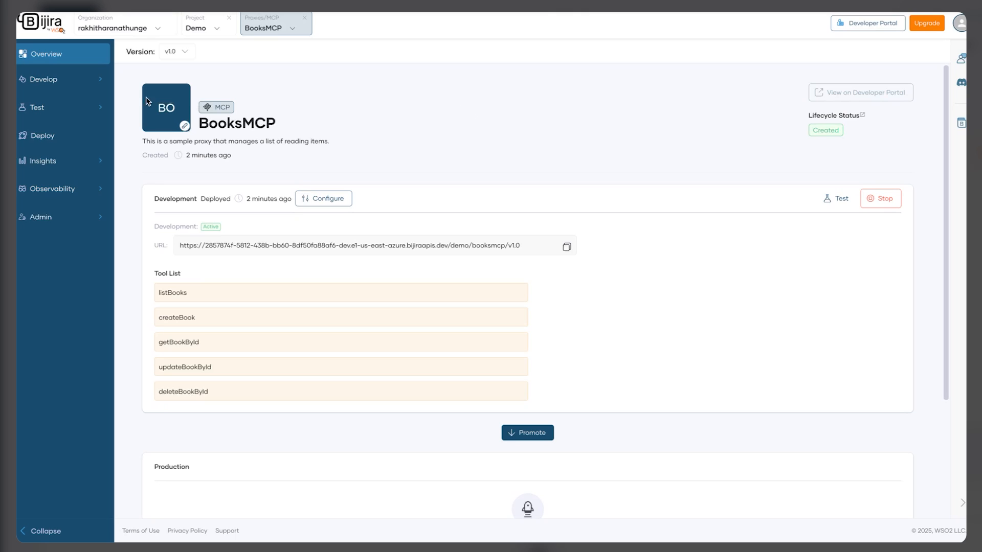
Open the BooksMCP Policy view and inspect the createBook tool's details
left_click(72, 79)
left_click(58, 105)
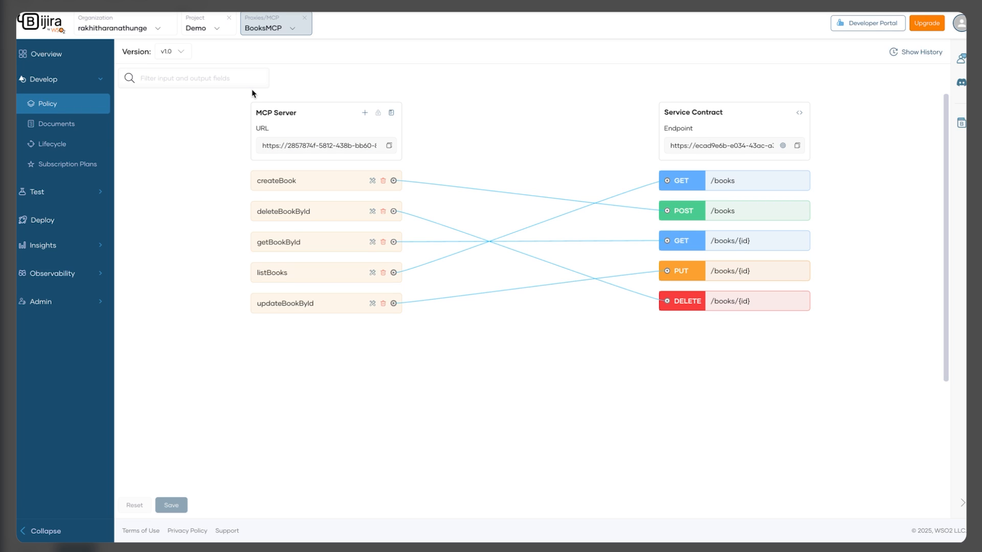
left_click(373, 182)
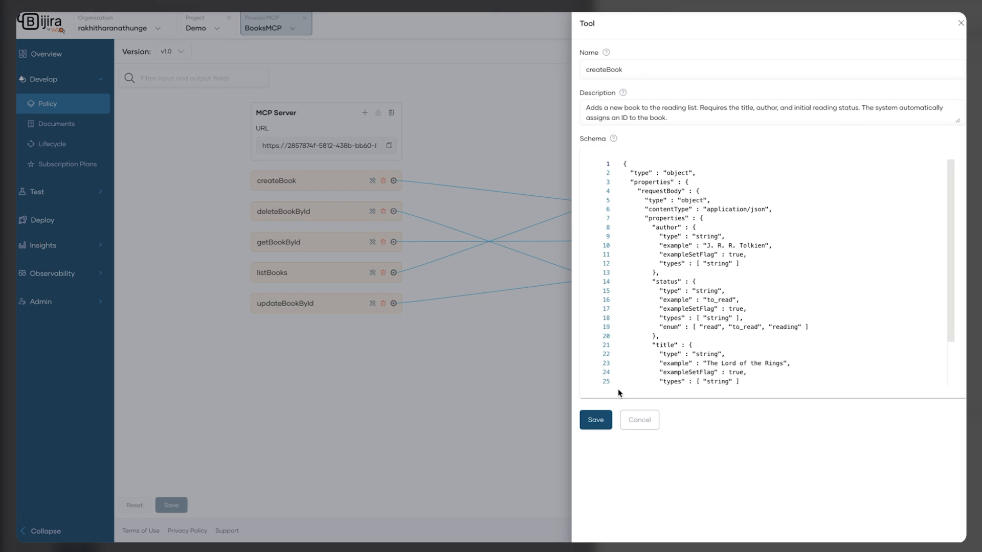
left_click(635, 419)
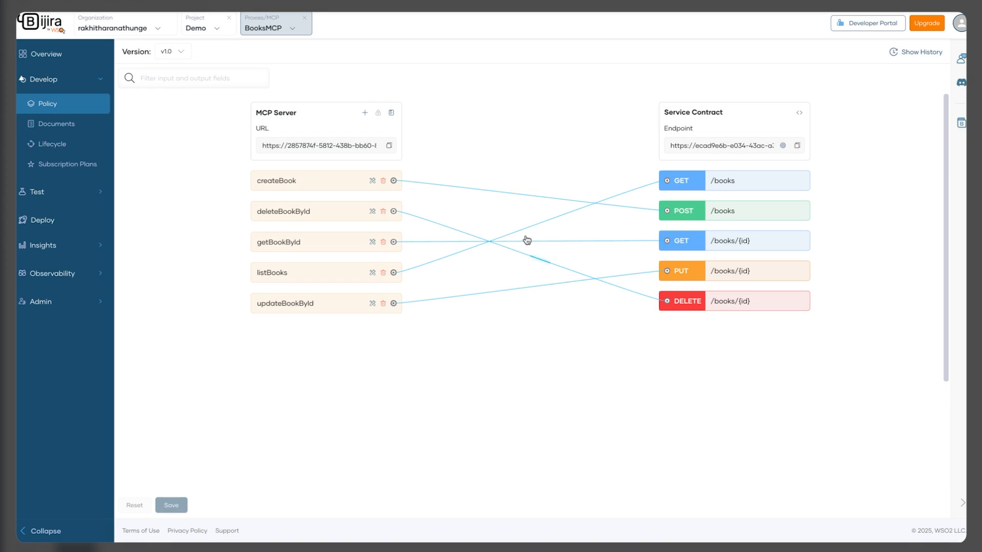
Cancel adding a new tool and cancel deleting createBook, leaving tools unchanged
left_click(363, 116)
left_click(535, 333)
left_click(383, 180)
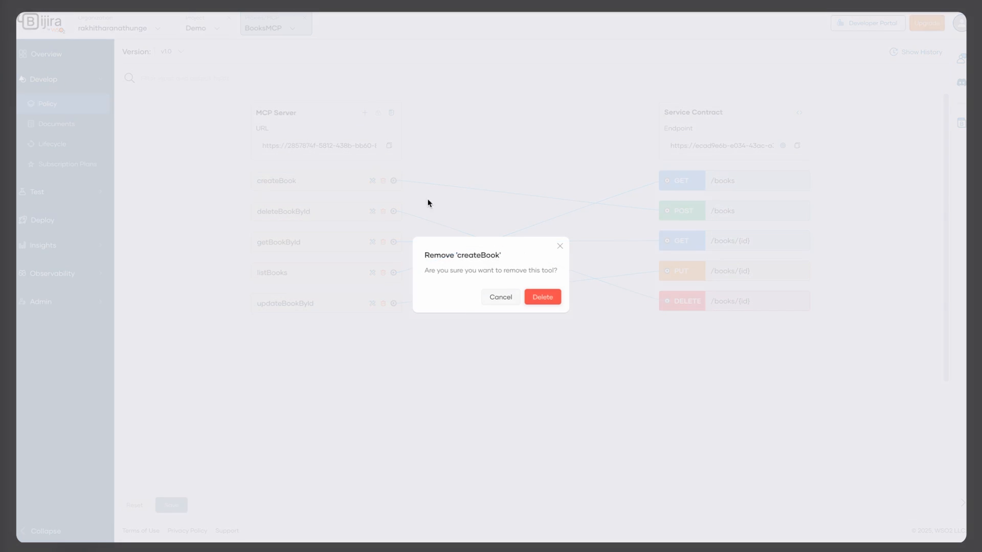
left_click(501, 298)
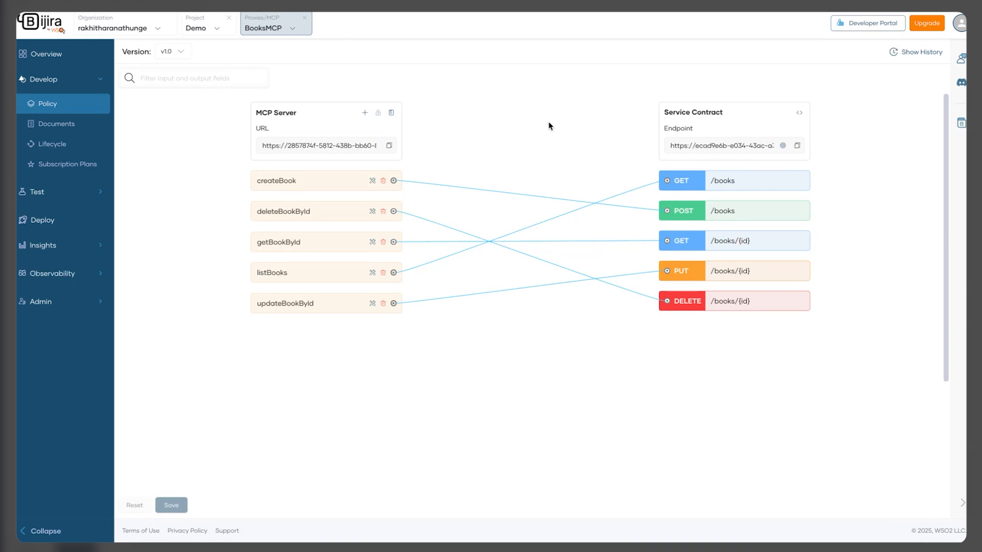
Connect the MCP Inspector playground to BooksMCP in the Development environment
left_click(92, 194)
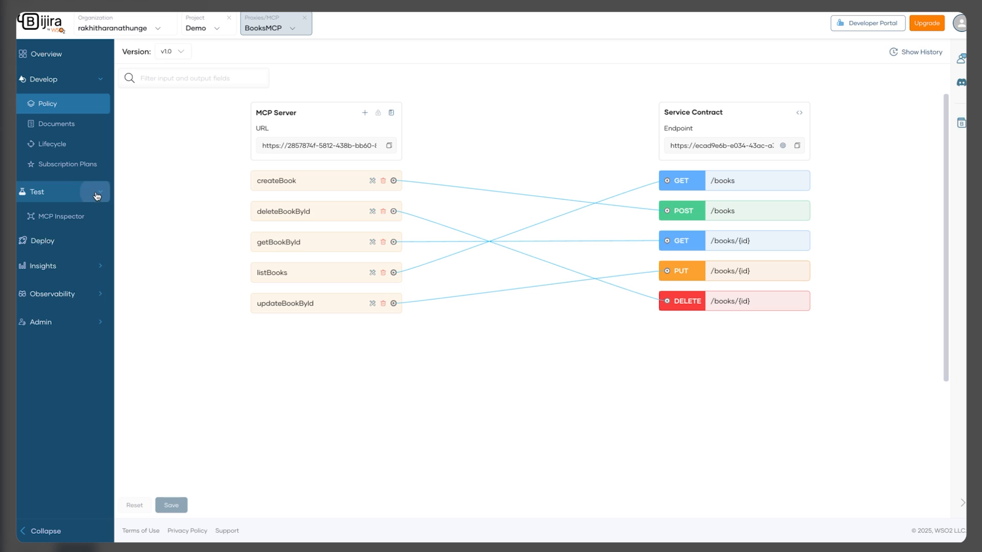
left_click(81, 221)
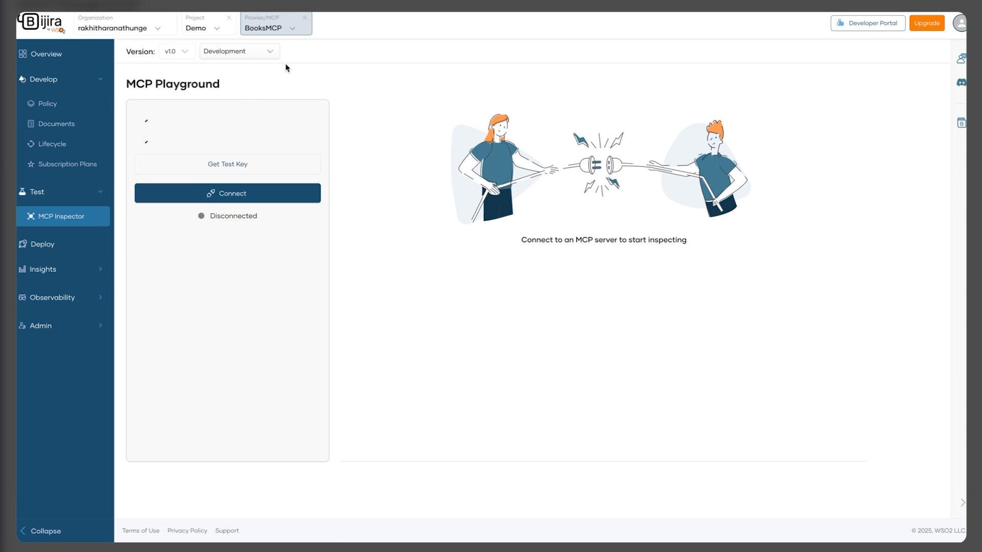
left_click(259, 51)
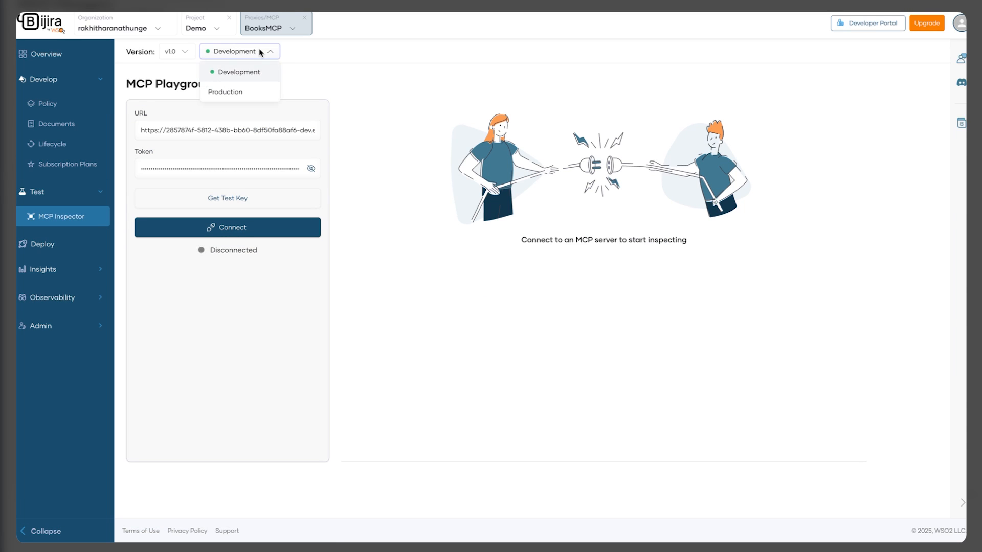
left_click(259, 51)
left_click(229, 227)
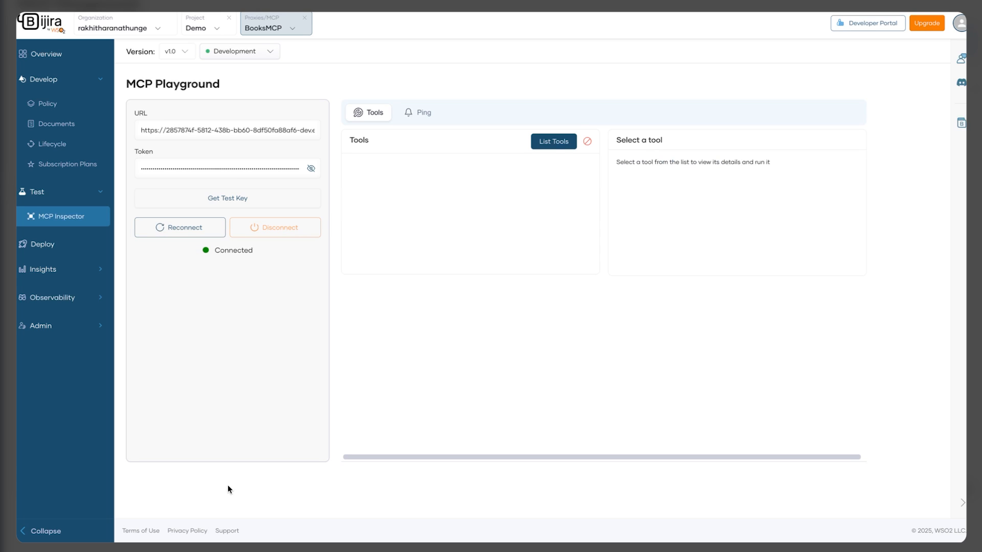
List the tools and run listBooks to return the reading list
left_click(546, 146)
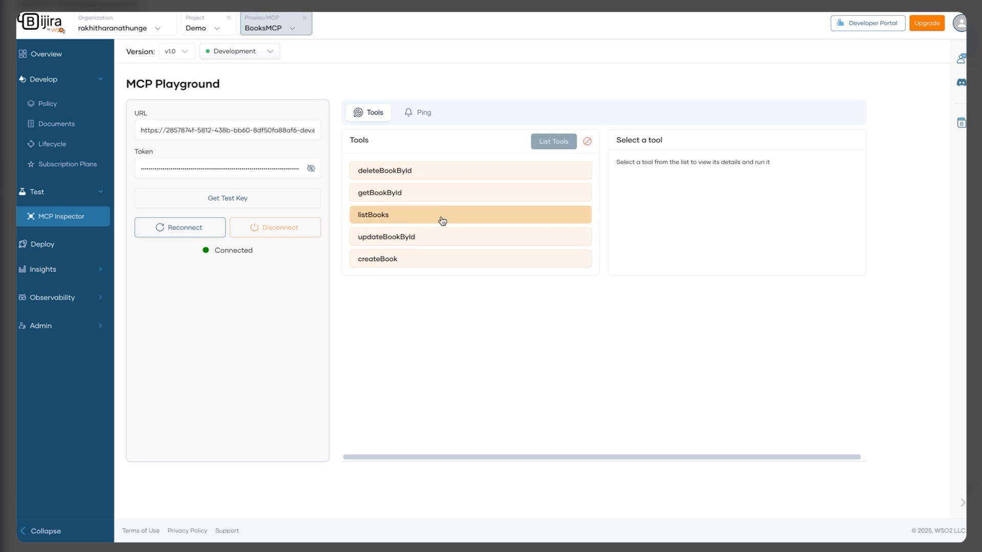
left_click(410, 217)
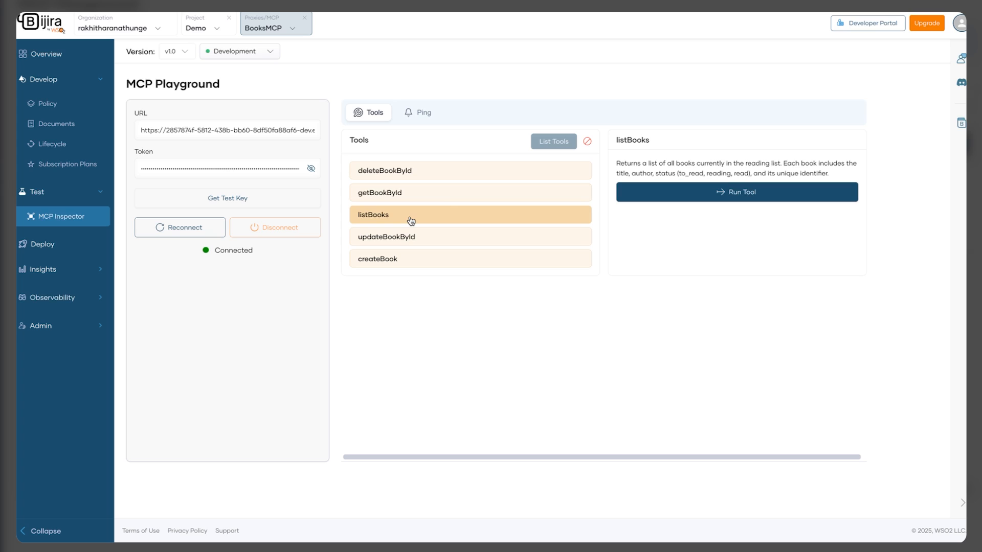
left_click(654, 192)
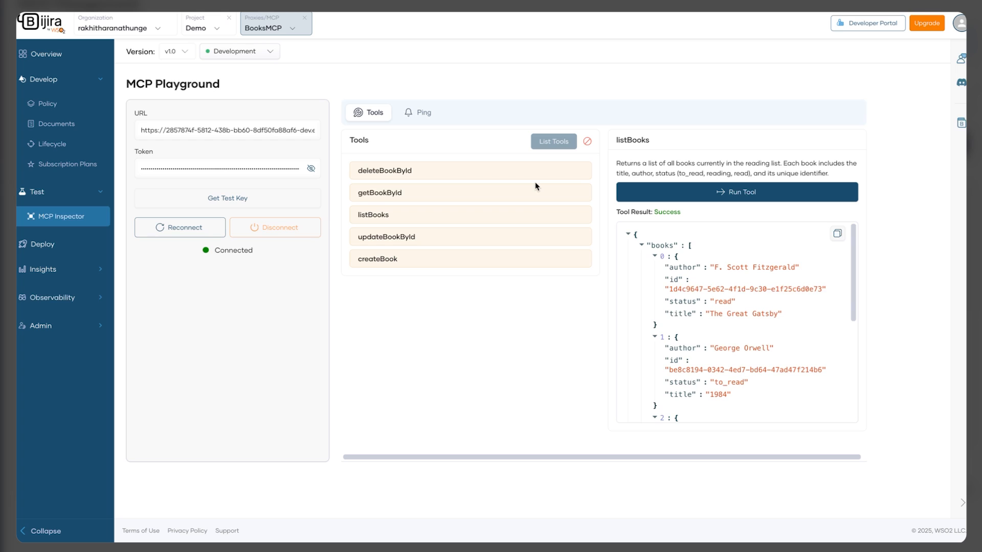
scroll(669, 314, "down", 3)
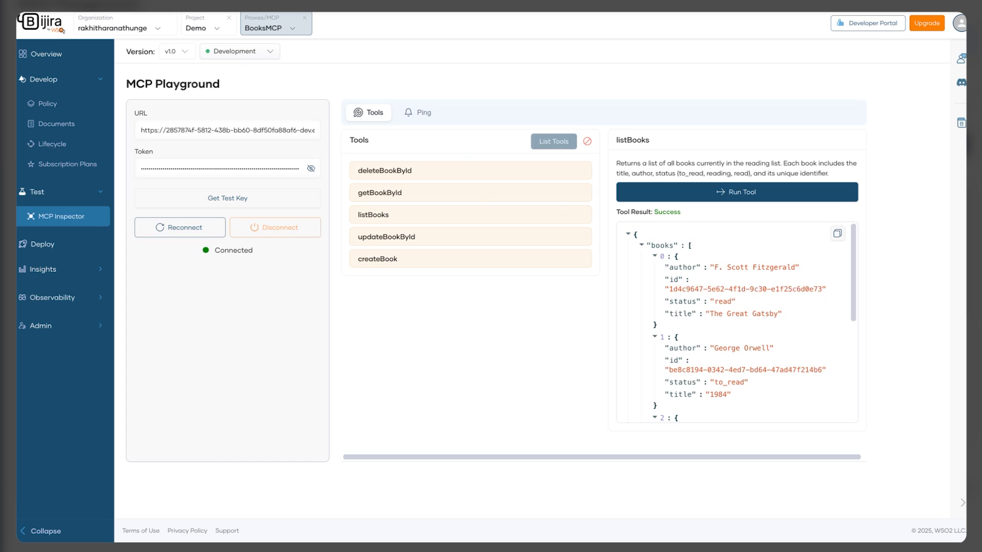
Publish BooksMCP from Lifecycle with display name BooksMCP, then go to the Developer Portal
left_click(76, 246)
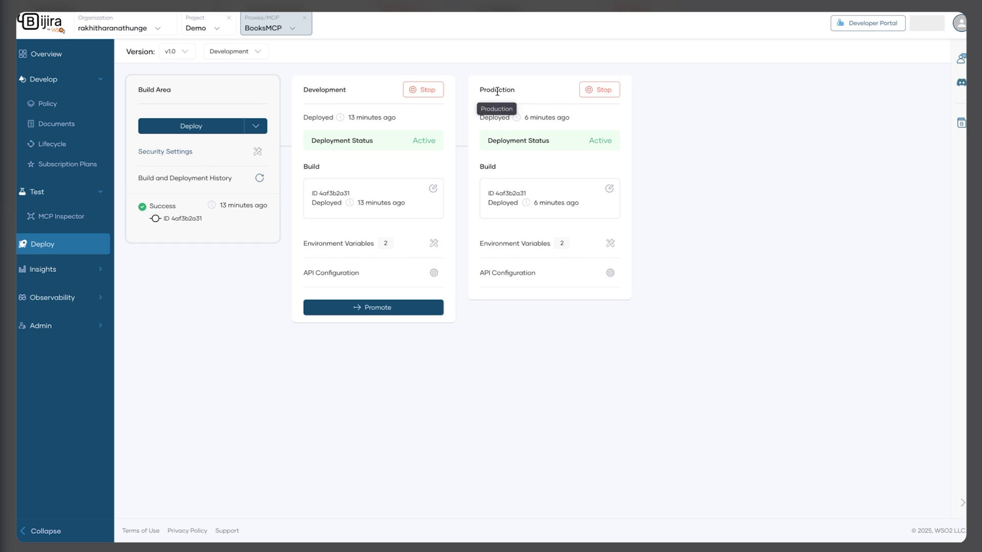
left_click(41, 144)
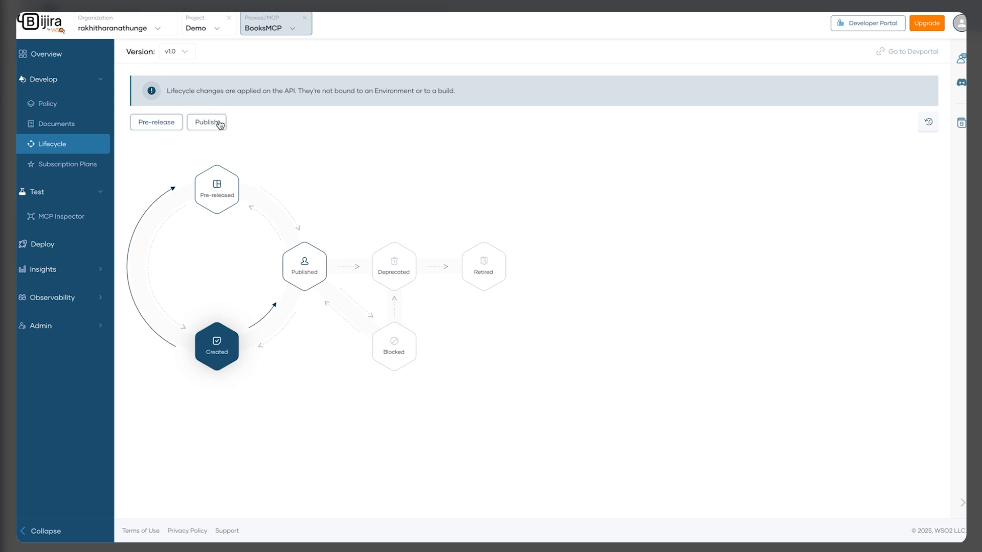
left_click(211, 122)
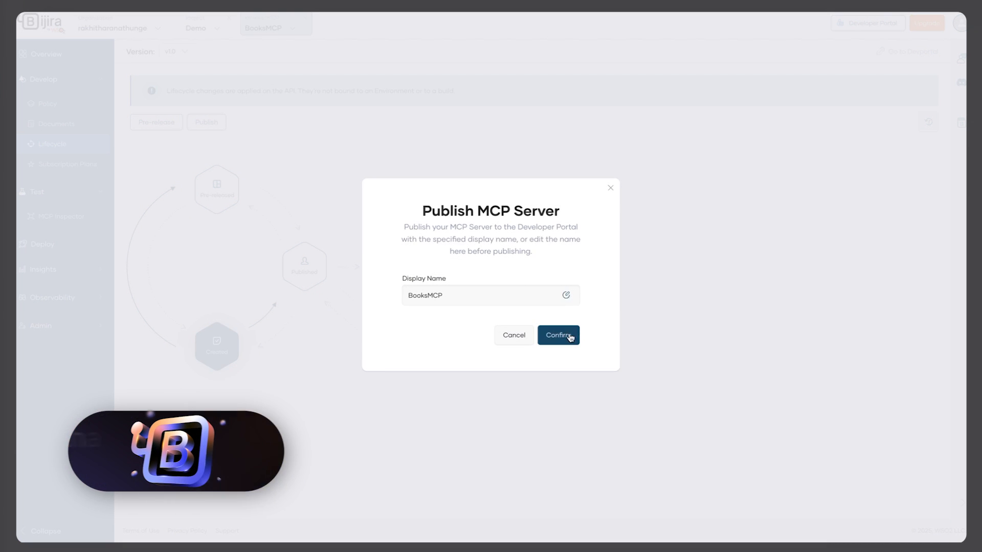
left_click(569, 336)
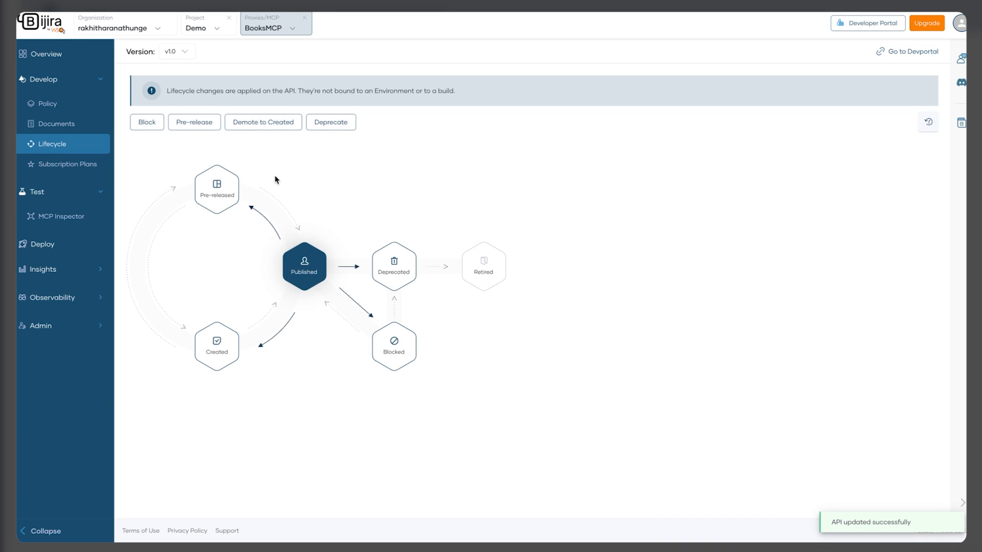
left_click(854, 25)
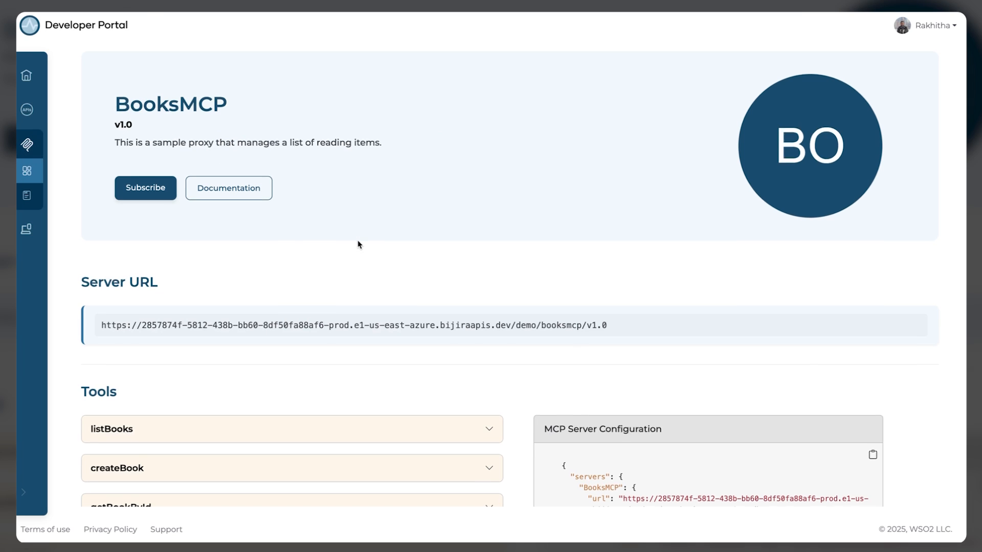
Scroll the BooksMCP portal page to review its five tools and MCP configuration
scroll(358, 244, "down", 5)
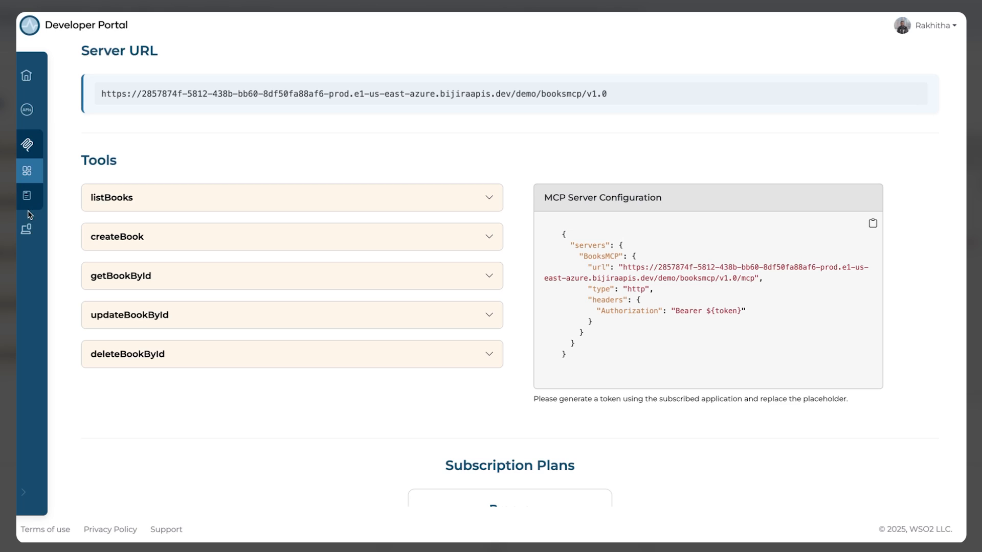
scroll(531, 70, "down", 1)
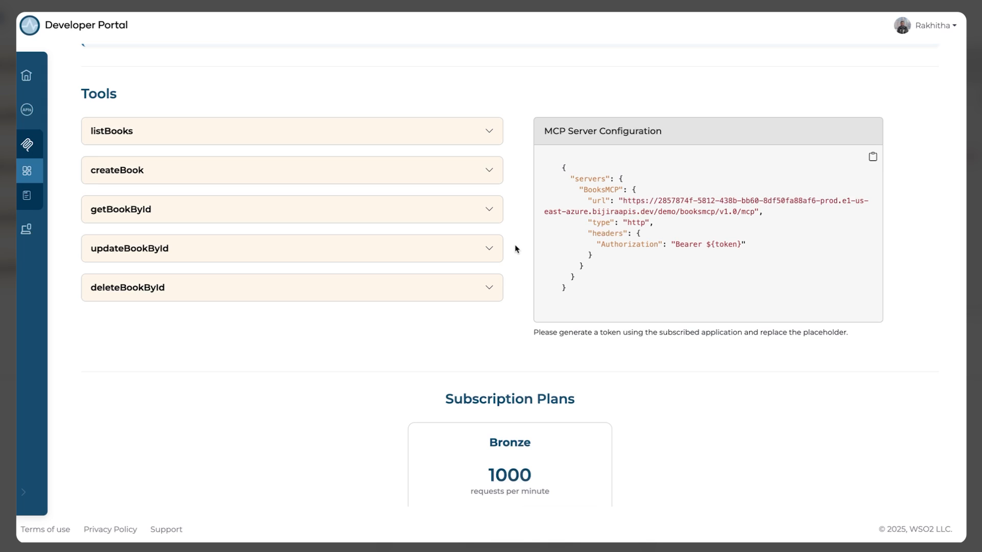
scroll(249, 96, "up", 1)
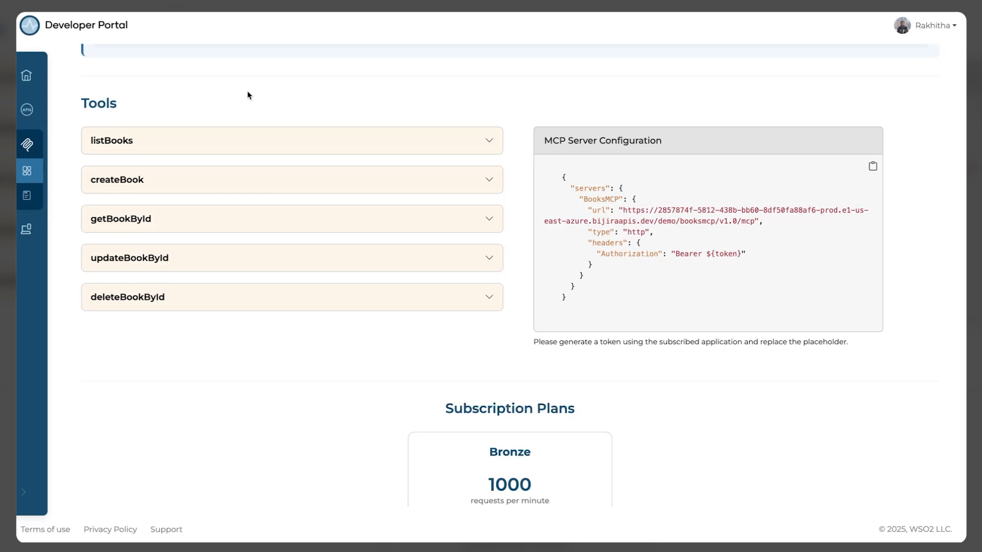
mouse_move(33, 147)
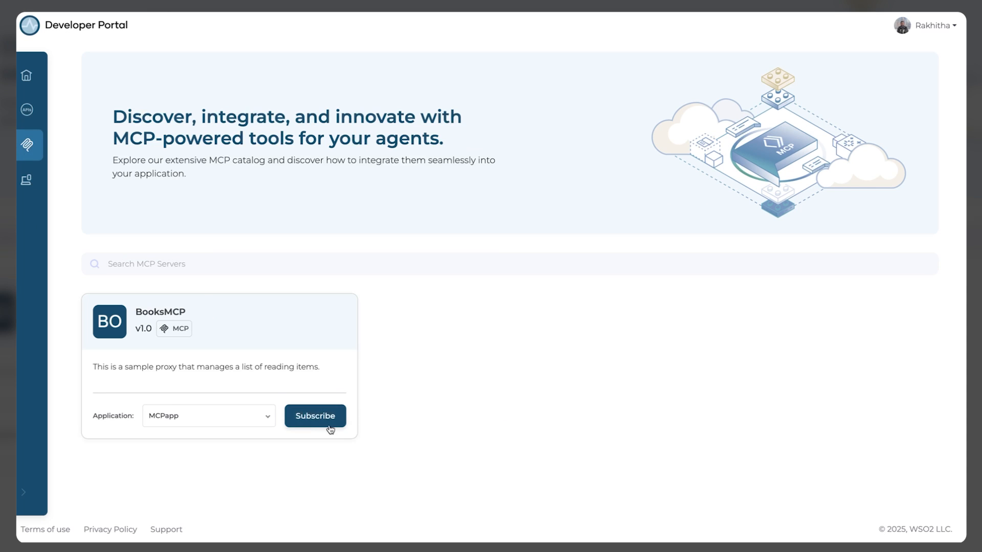
Subscribe MCPapp to BooksMCP and generate an access token for MCPapp
left_click(329, 426)
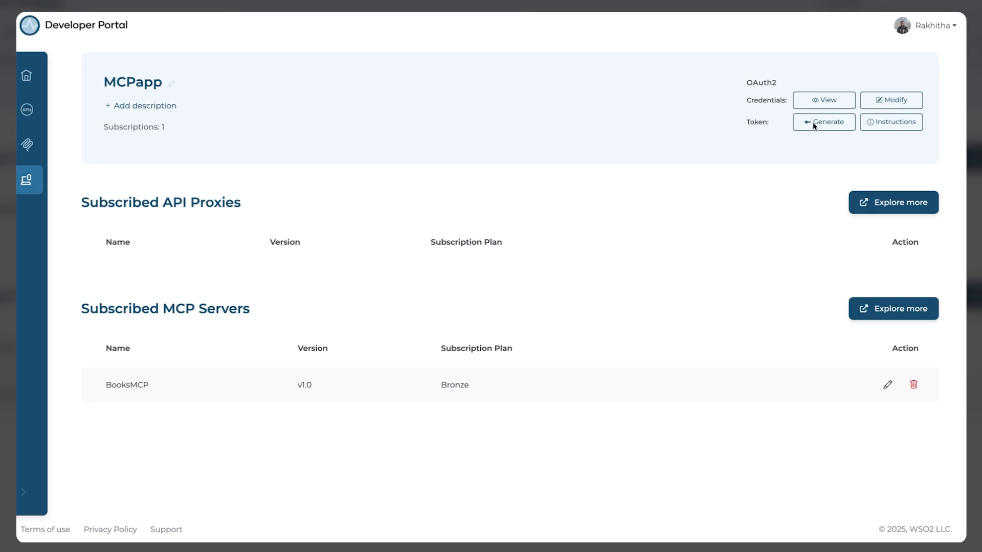
left_click(826, 126)
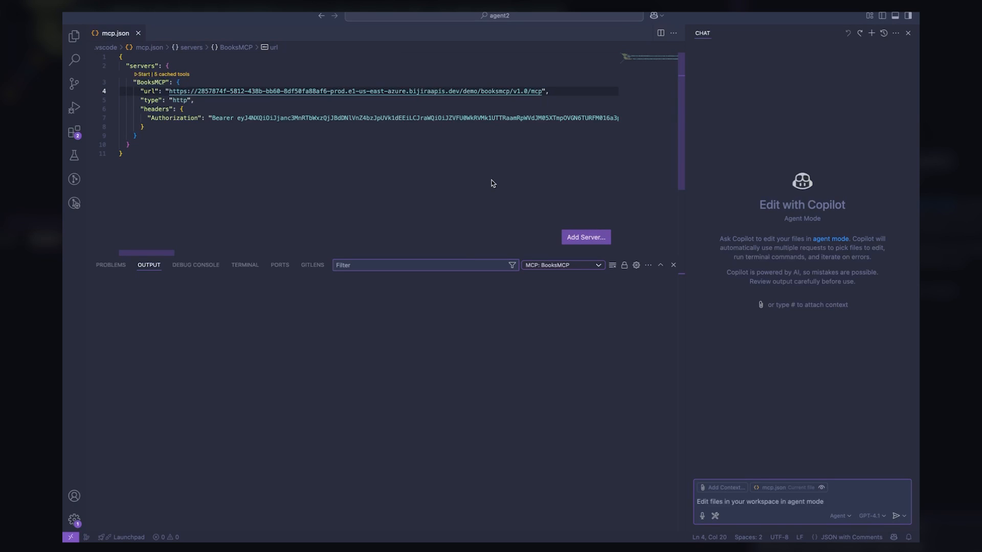
Start the BooksMCP server from its CodeLens in mcp.json
left_click(328, 172)
left_click(119, 57, "shift")
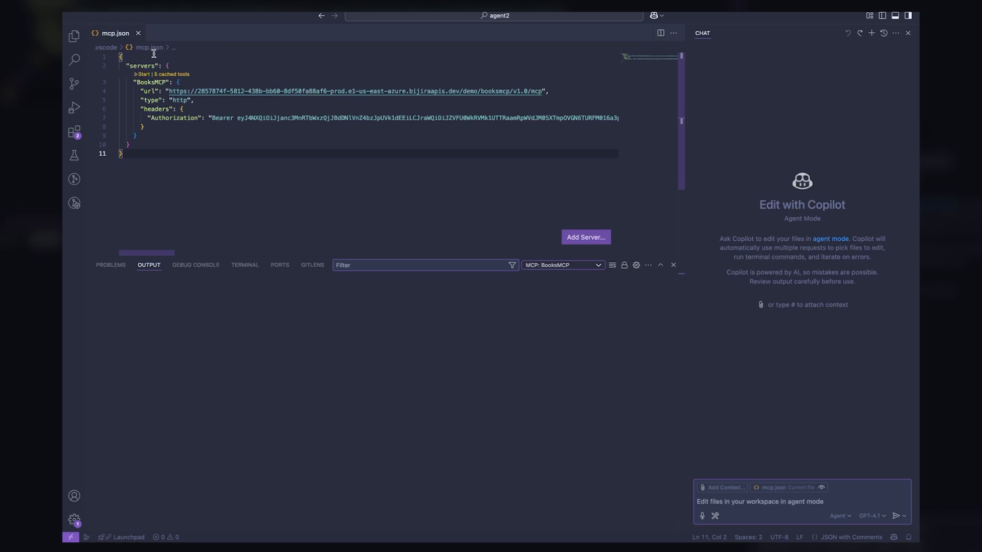
left_click(142, 75)
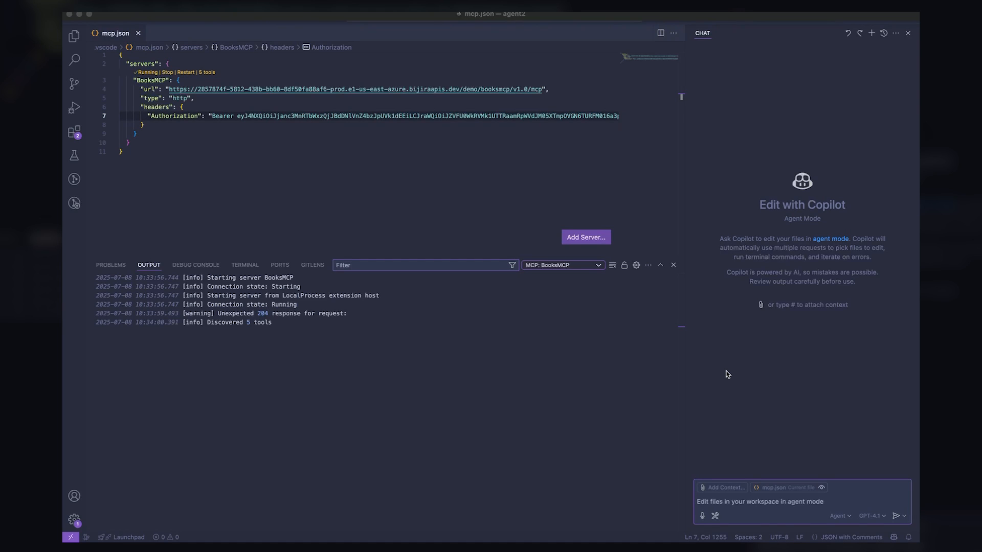
Ask Copilot 'can you list the books?' and allow it to run listBooks
left_click(742, 504)
type("c")
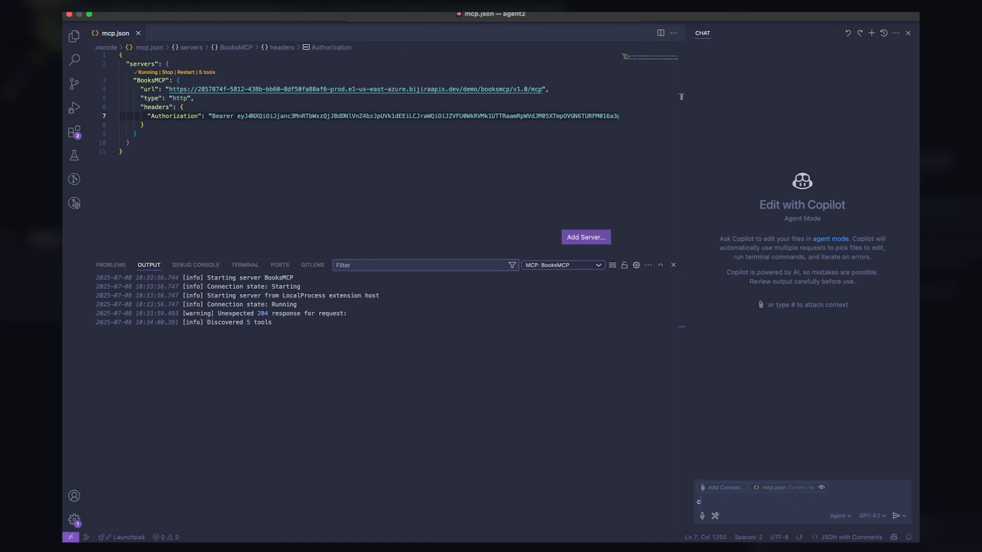
type("an you list the books?")
key("Return")
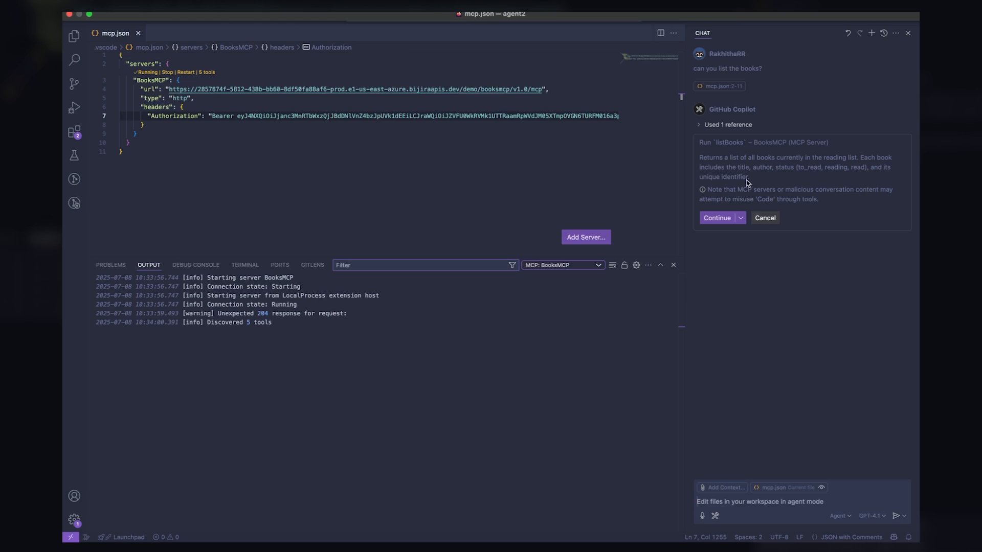
left_click(717, 218)
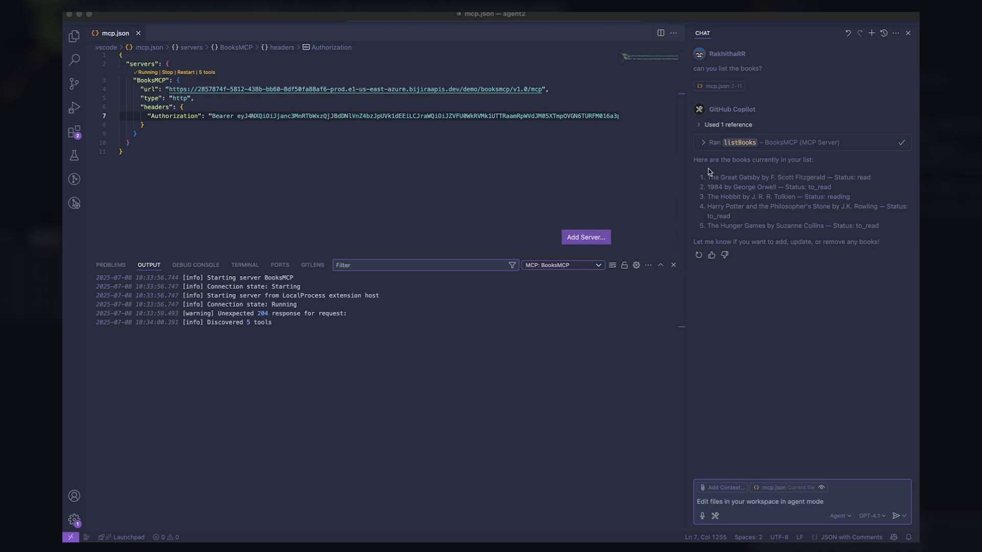
Ask Copilot to add the second Hunger Games book, approve createBook, then type 'show me the list again'
left_click(752, 502)
type("add")
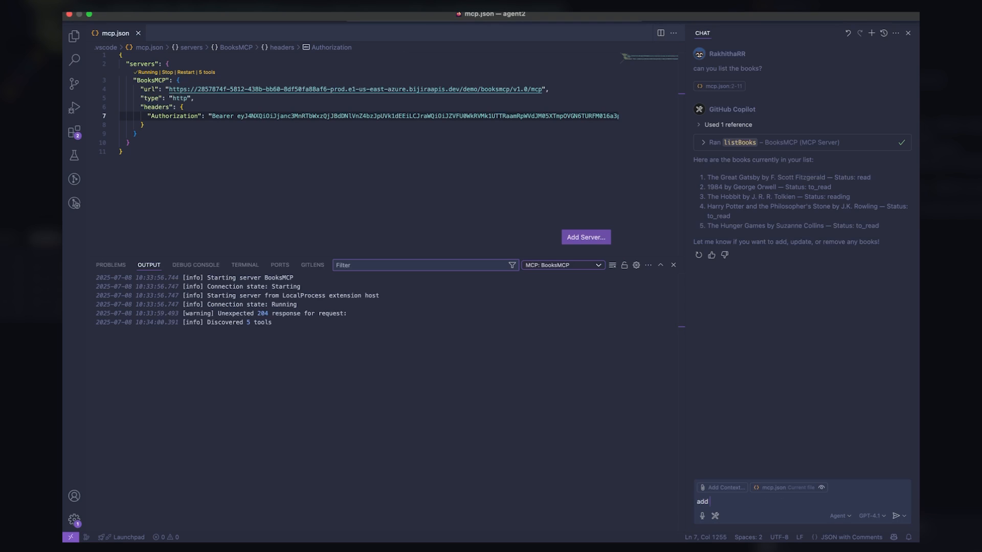
type(" the second huner games")
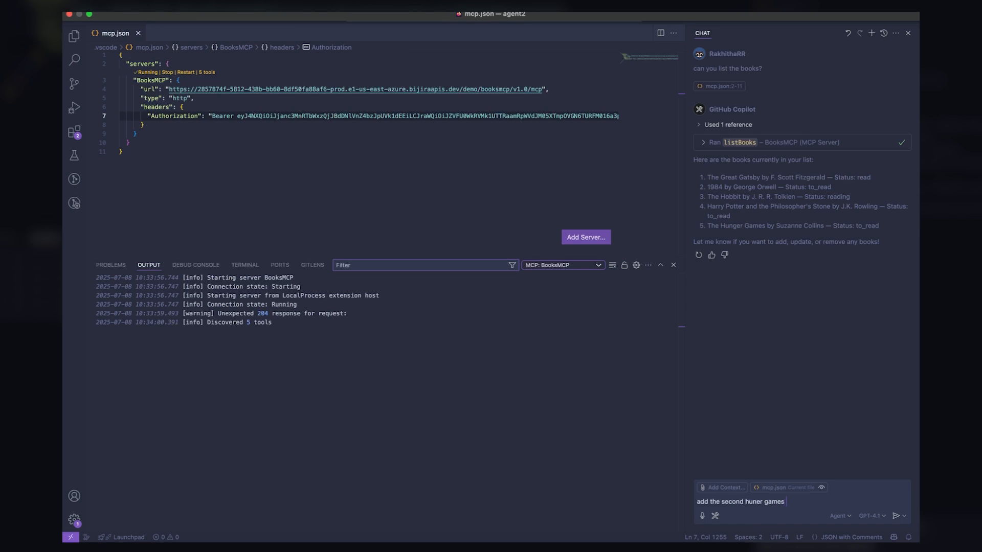
type(" book to")
type(" the")
key("BackSpace")
type("he list")
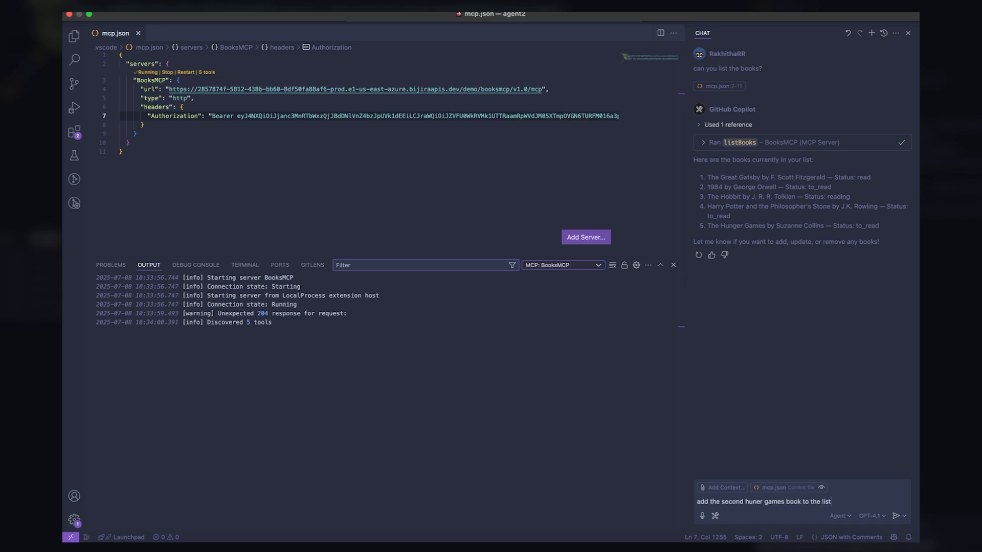
key("Return")
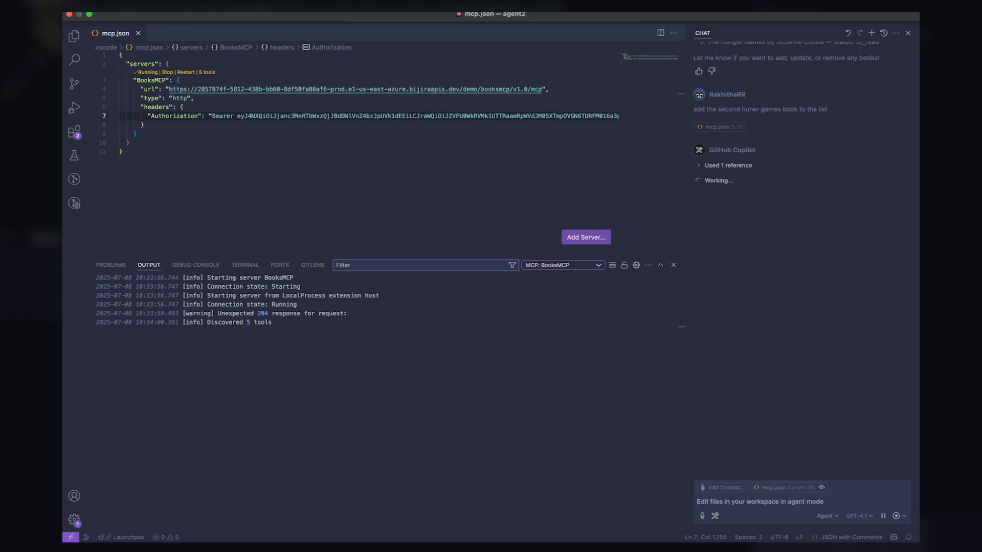
left_click(721, 288)
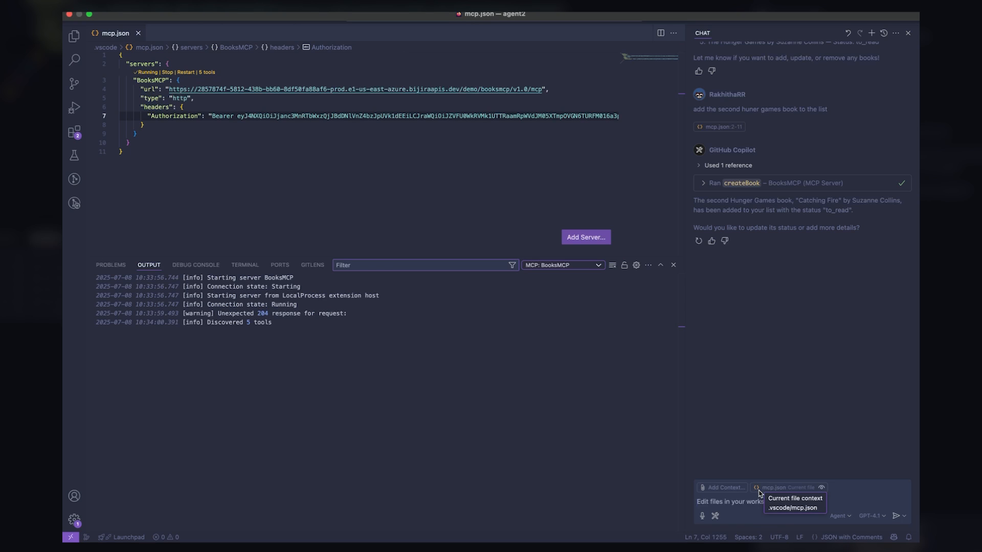
type("show me the")
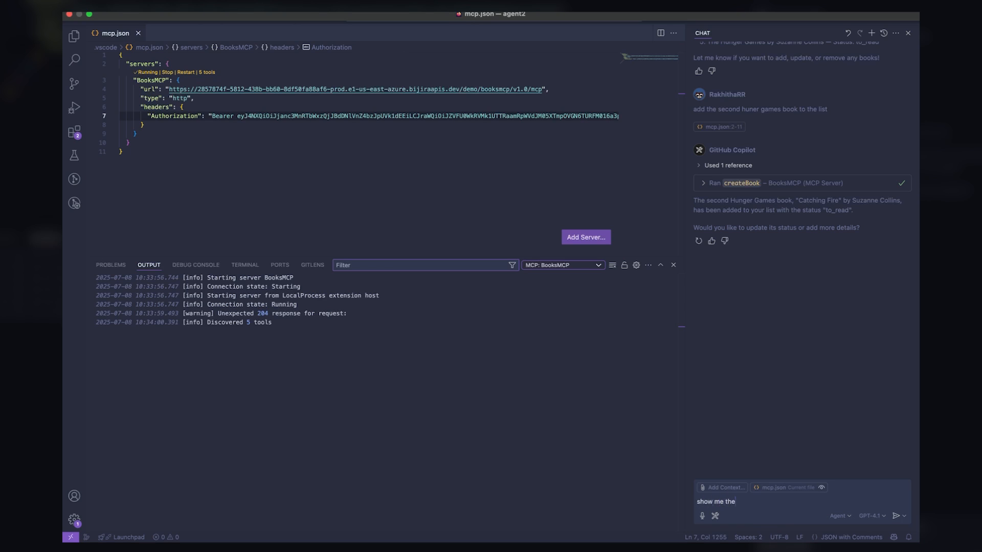
type(" list again")
Ask Copilot to show the book list again and approve listBooks, returning six books including Catching Fire
key("Return")
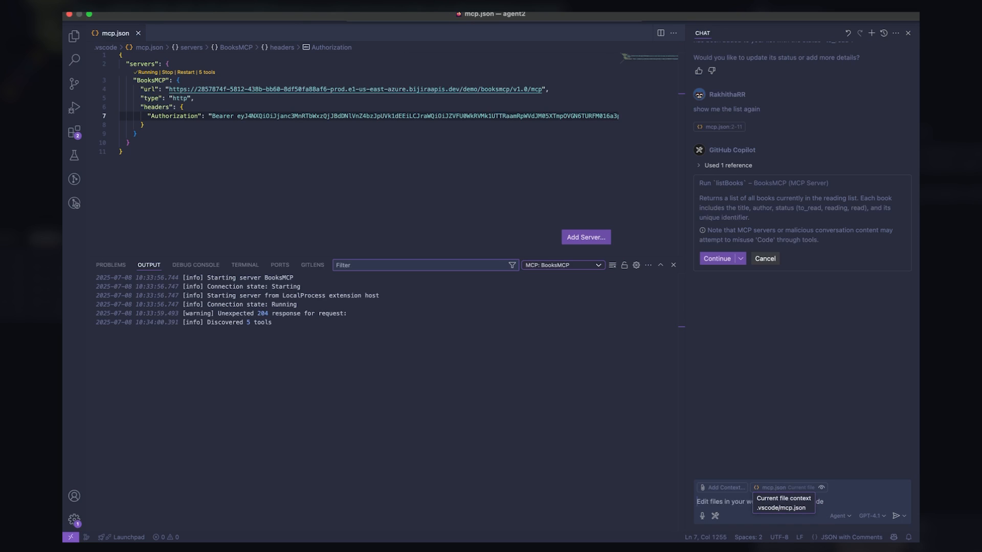
left_click(718, 259)
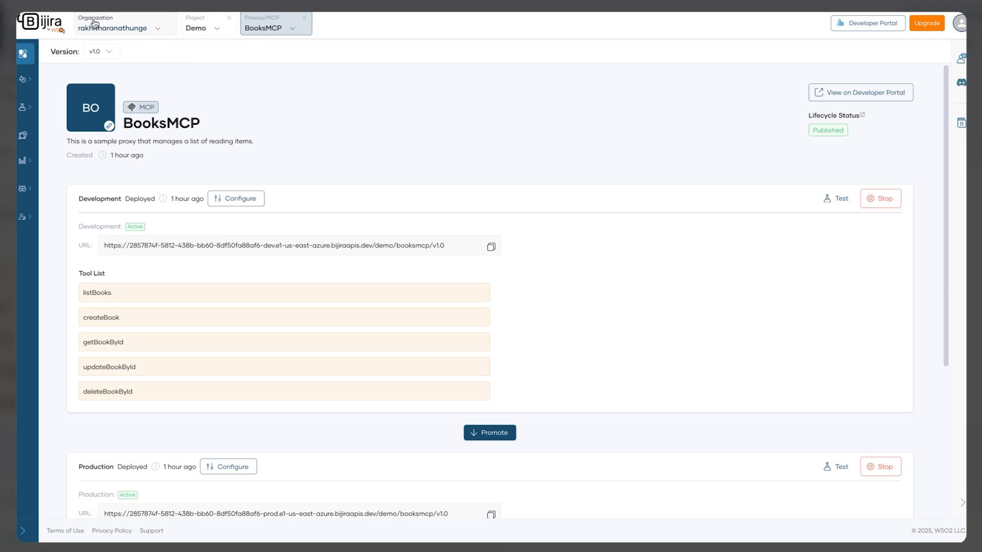
In Admin settings' Developer Portal configuration, choose MCP Hub as the portal mode, then apply and confirm it
left_click(94, 22)
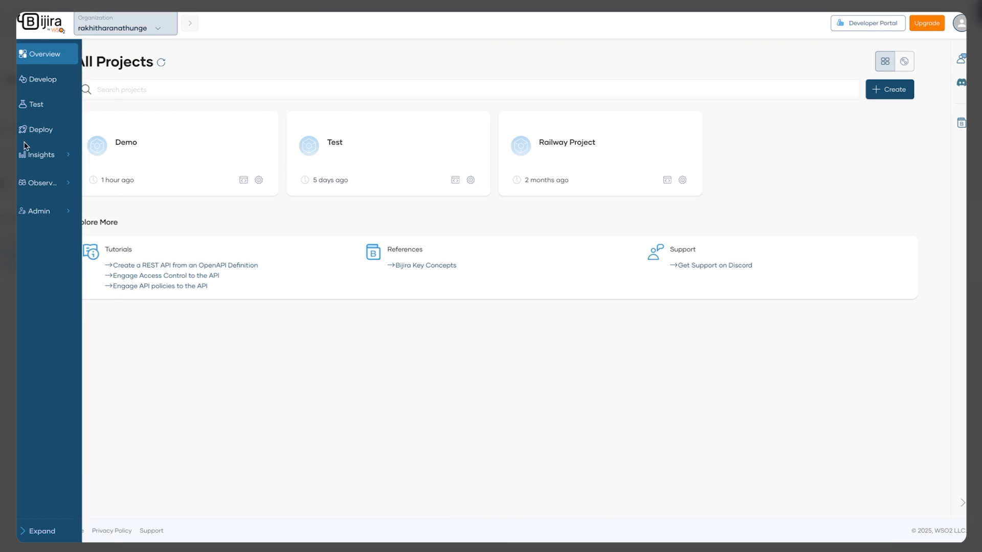
left_click(74, 212)
left_click(69, 316)
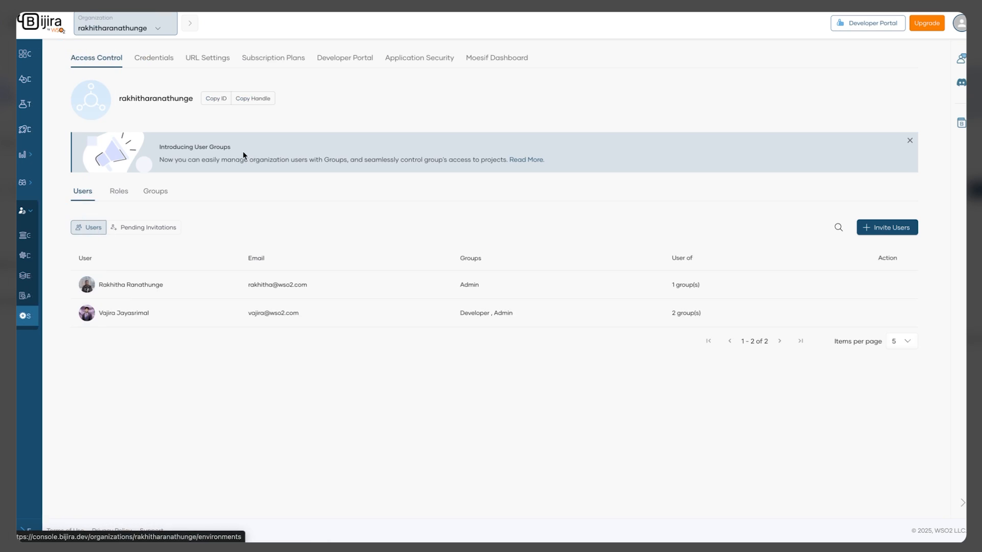
left_click(337, 58)
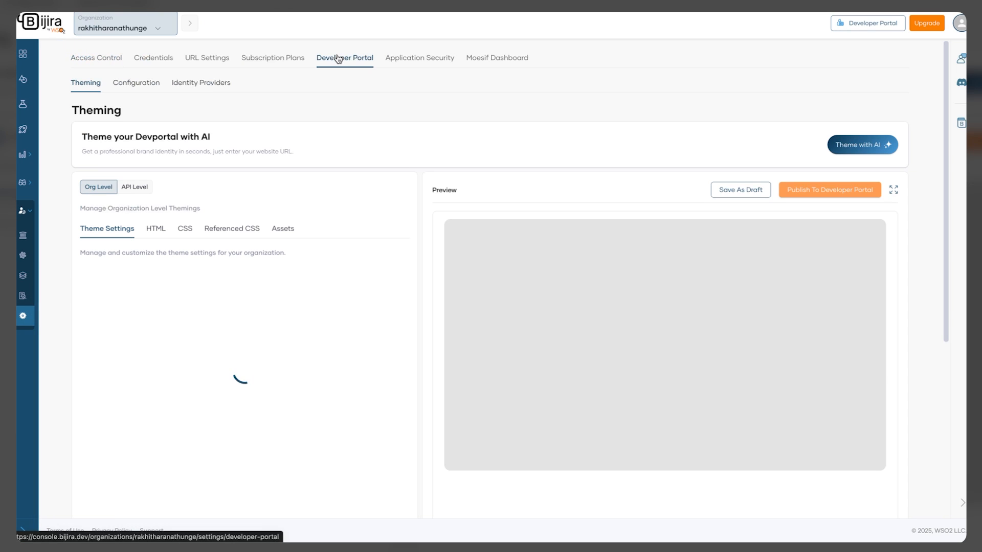
left_click(148, 88)
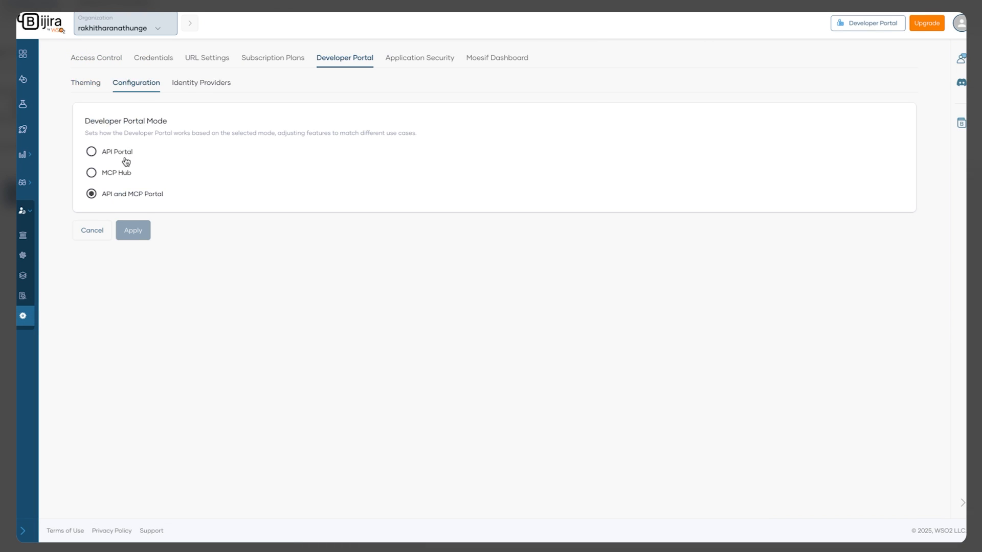
left_click(128, 178)
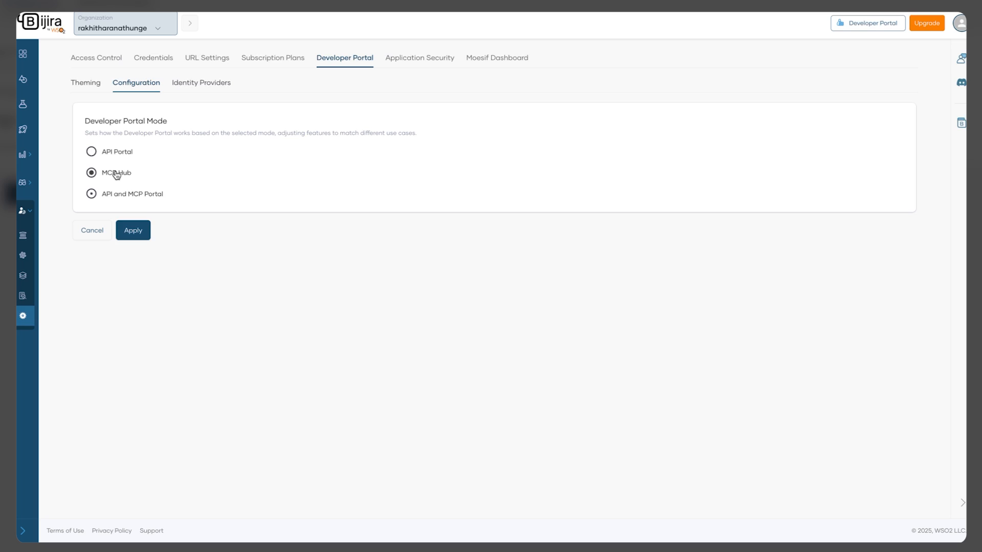
left_click(144, 233)
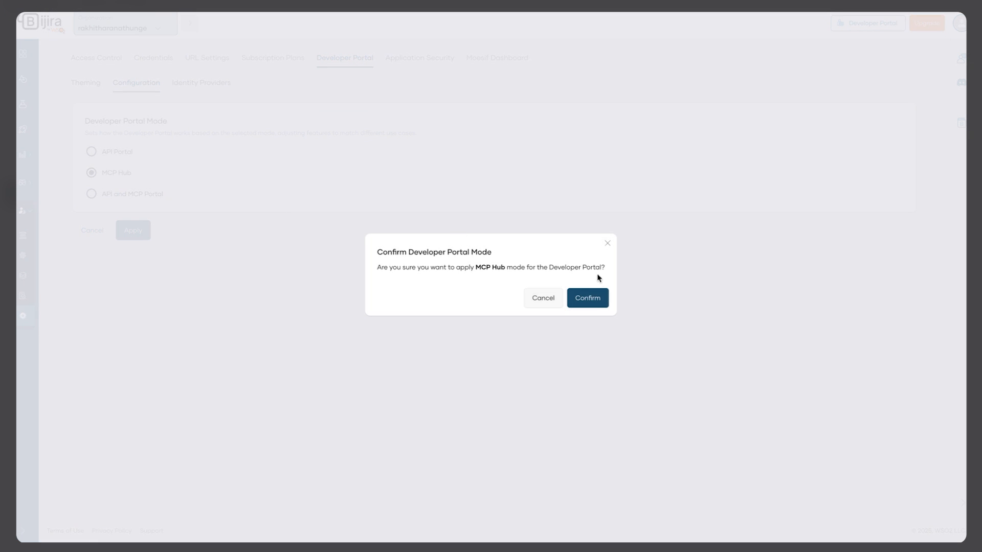
left_click(594, 298)
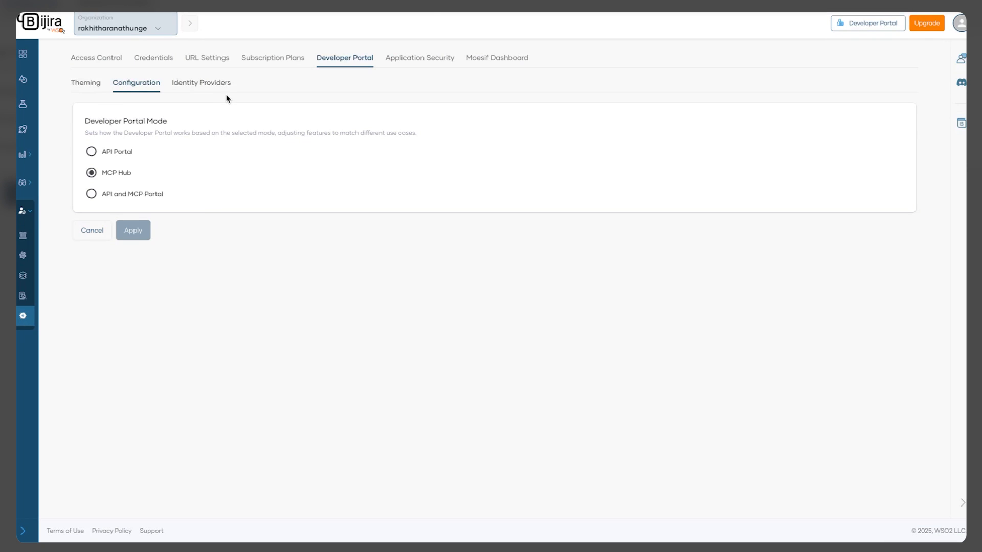
Replace the portal theme's entire HTML with the pasted MCP Servers landing-page markup
left_click(96, 83)
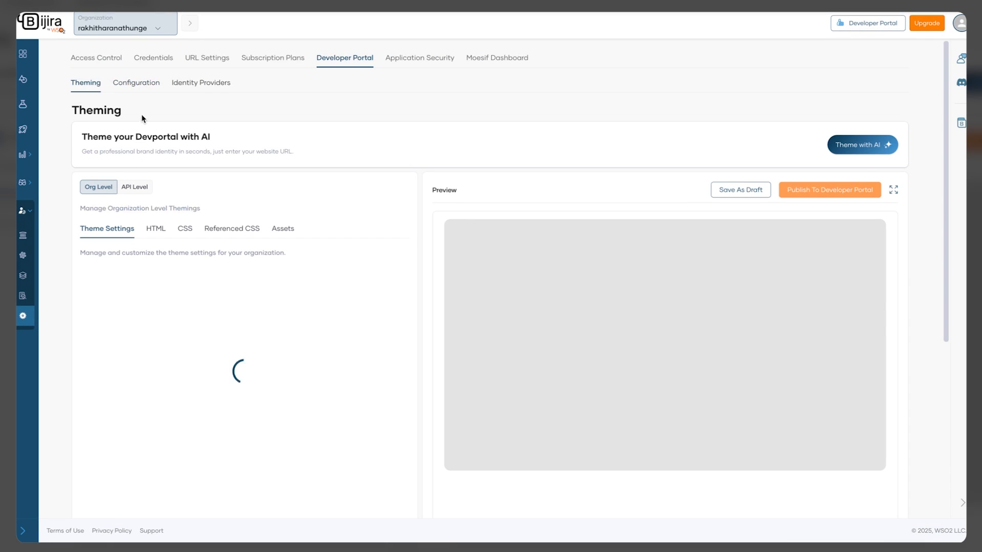
scroll(257, 250, "down", 1)
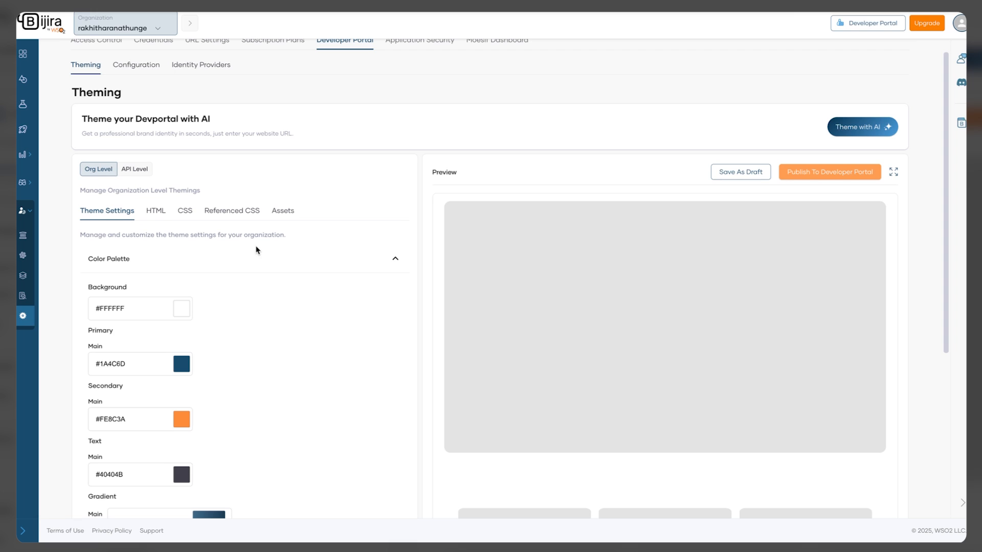
left_click(162, 218)
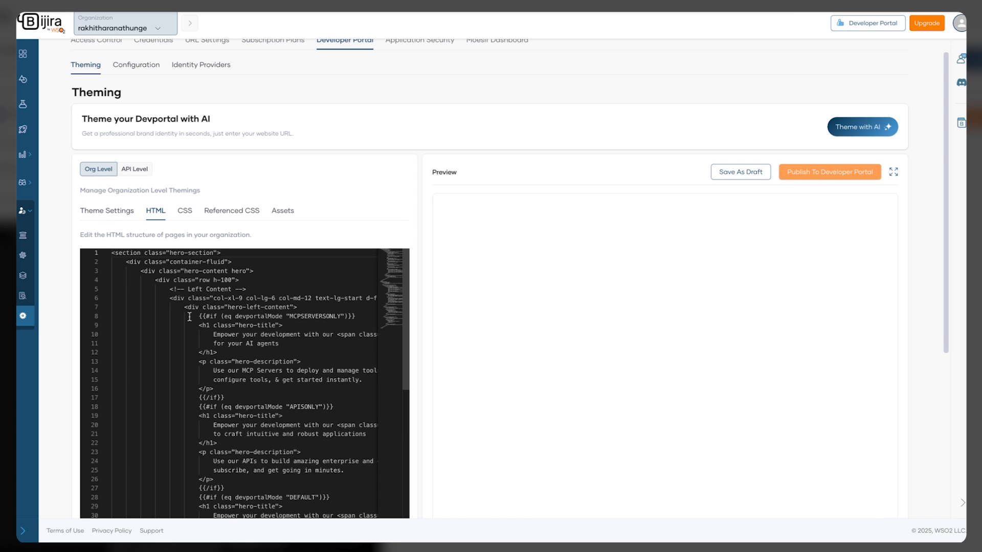
left_click(190, 317)
key("ctrl+a")
key("BackSpace")
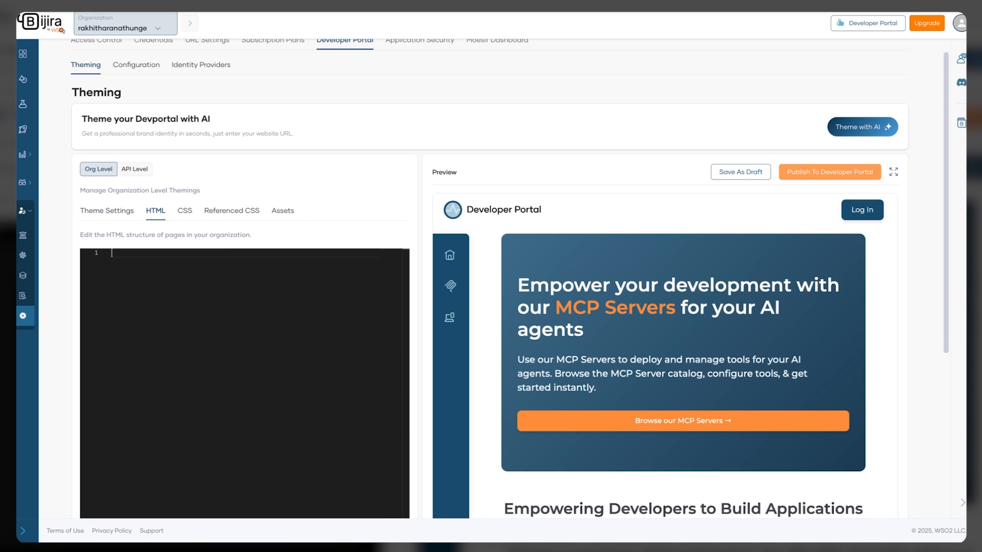
key("ctrl+v")
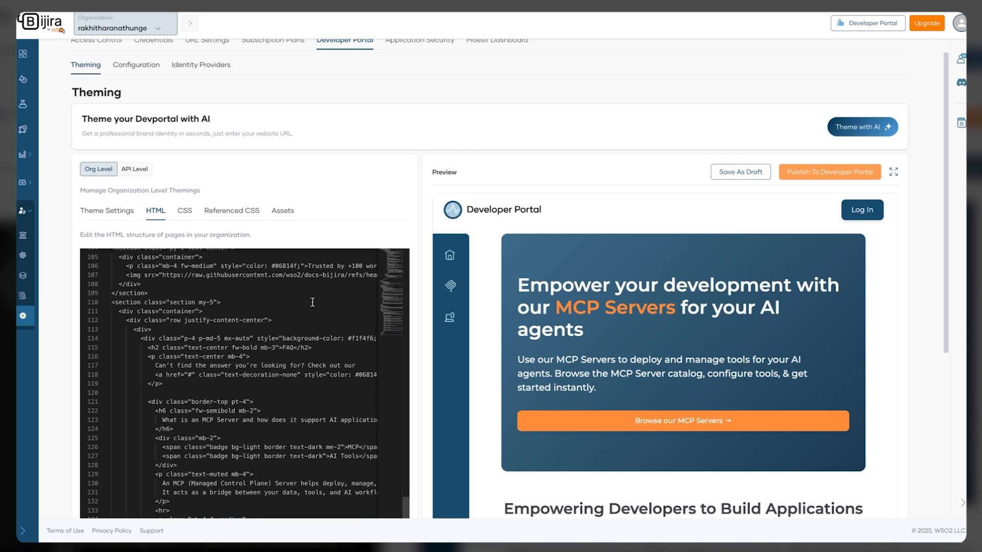
Review the new HTML and publish the theme to the Developer Portal, confirming the publish
mouse_move(453, 247)
scroll(453, 247, "down", 5)
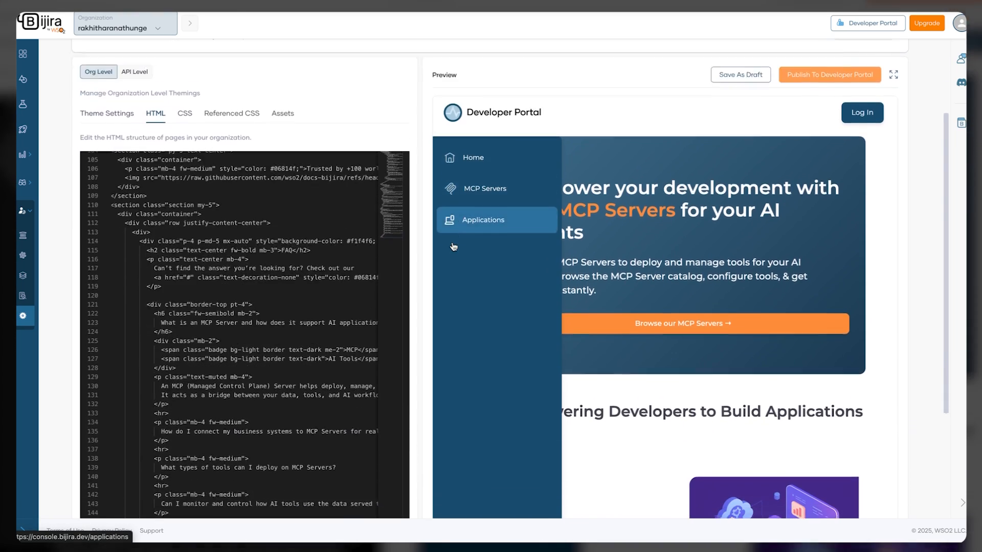
scroll(452, 246, "up", 5)
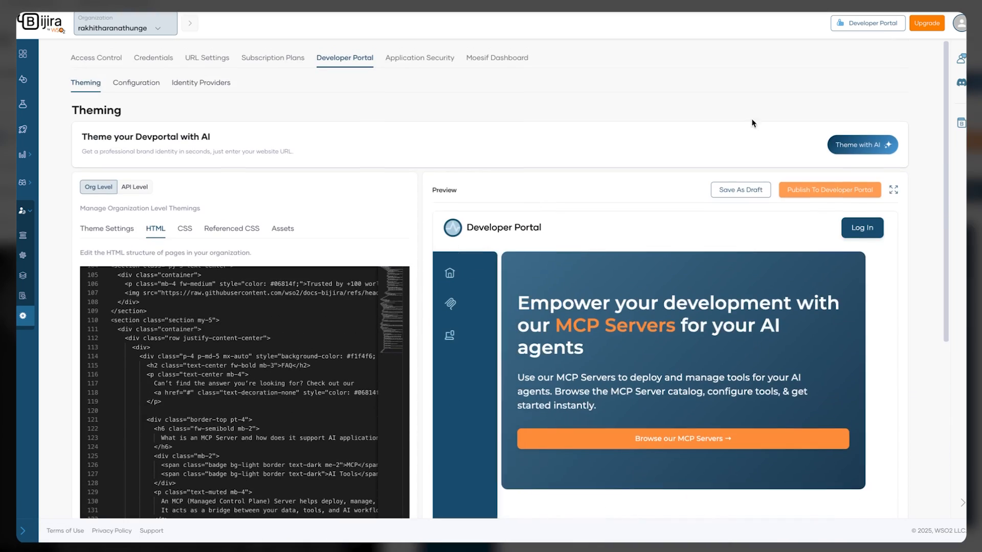
left_click(828, 190)
left_click(567, 302)
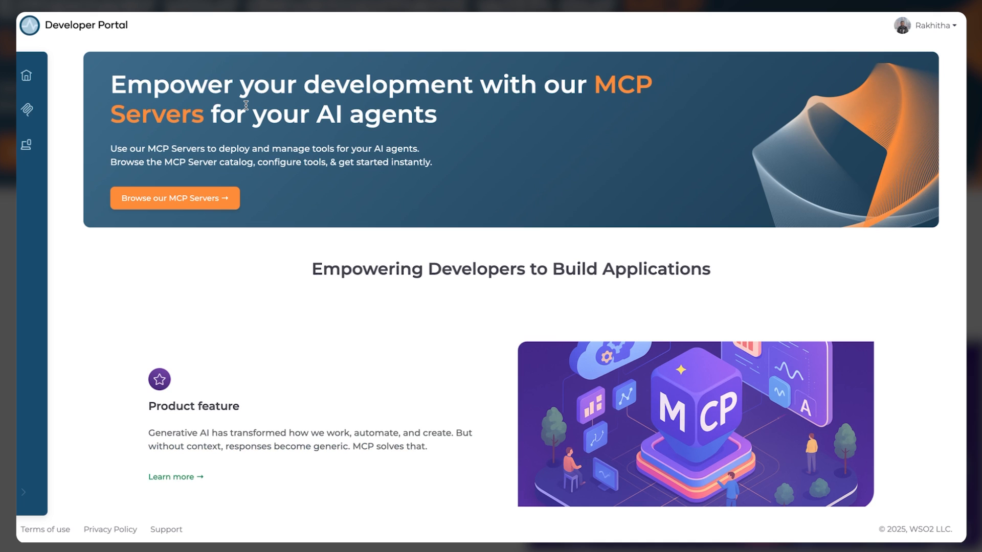
Scroll through the live portal homepage's MCP Servers hub, Product feature and Smart Context Injection sections
scroll(334, 345, "down", 8)
scroll(335, 345, "up", 7)
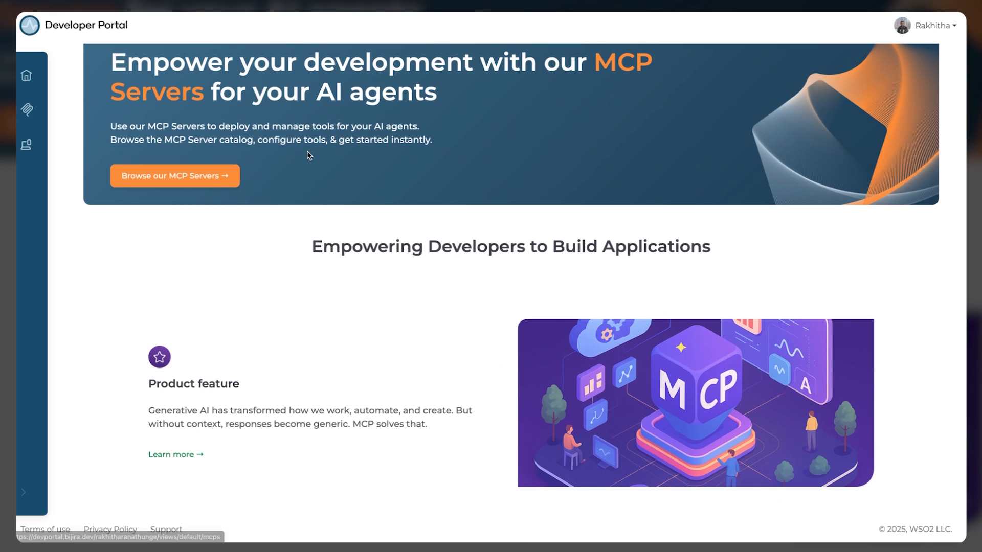
scroll(309, 156, "up", 1)
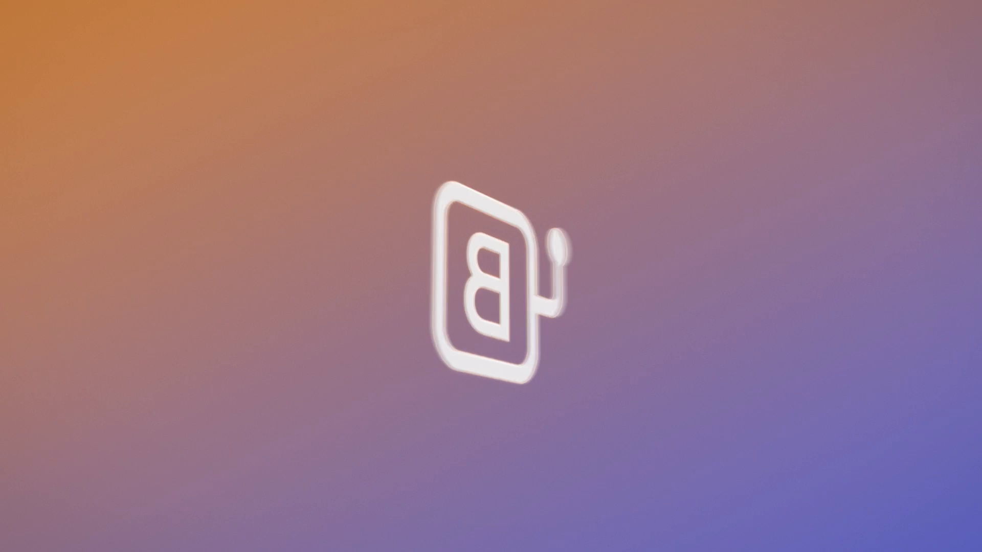